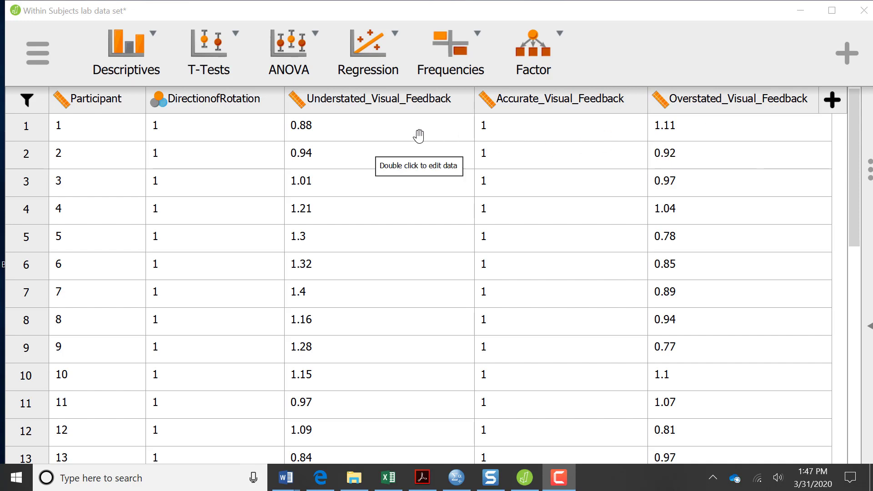
Step: Add a Repeated Measures ANOVA from the ANOVA menu, then hide and restore its options panel
{"action": "left_click", "coordinate": [292, 44]}
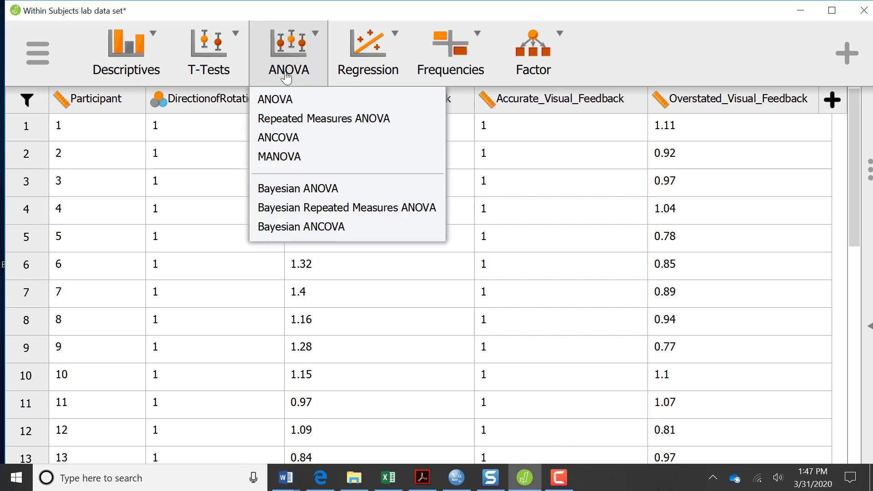
{"action": "left_click", "coordinate": [282, 120]}
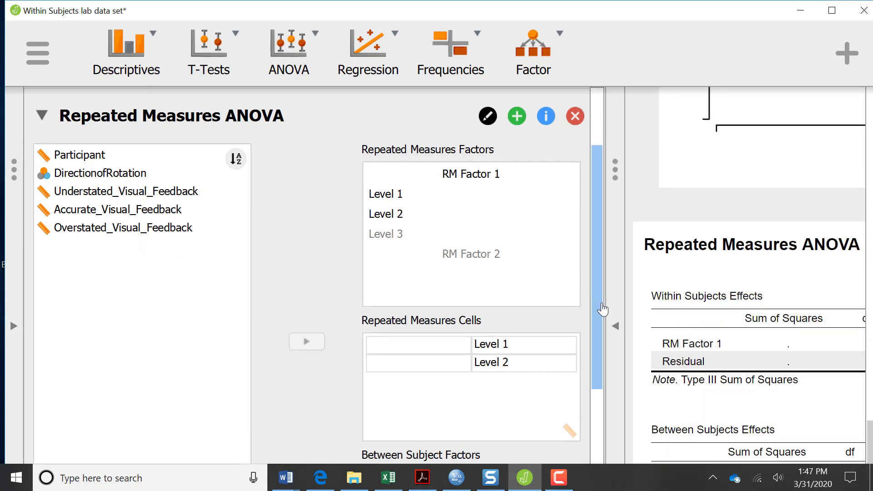
{"action": "left_click", "coordinate": [617, 332]}
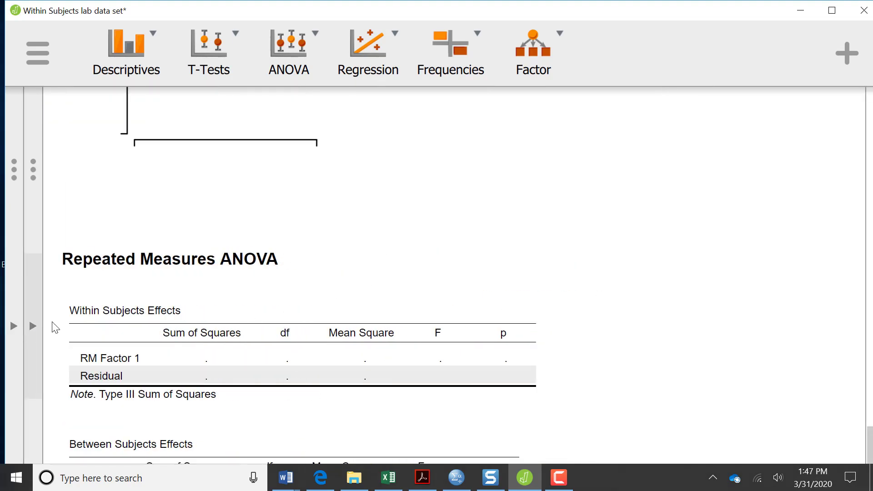
{"action": "left_click", "coordinate": [28, 326]}
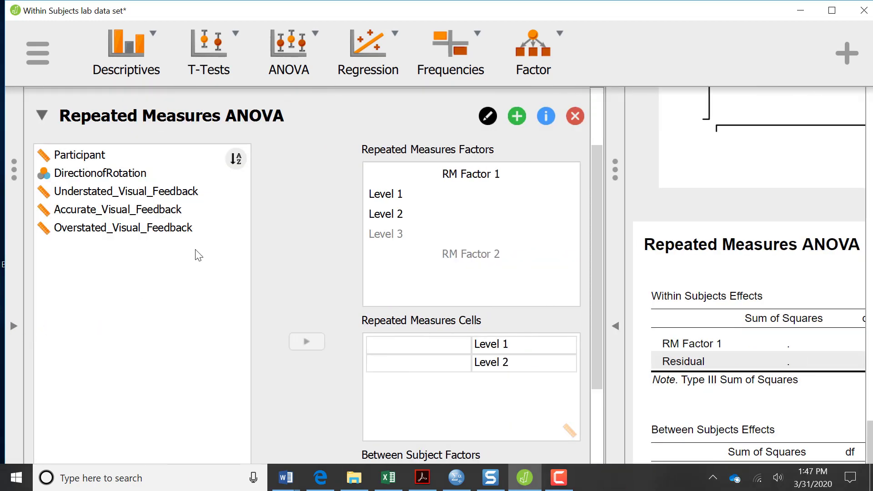
Step: Rename the repeated measures factor RM Factor 1 to 'Visual Feedback'
{"action": "left_click", "coordinate": [450, 182]}
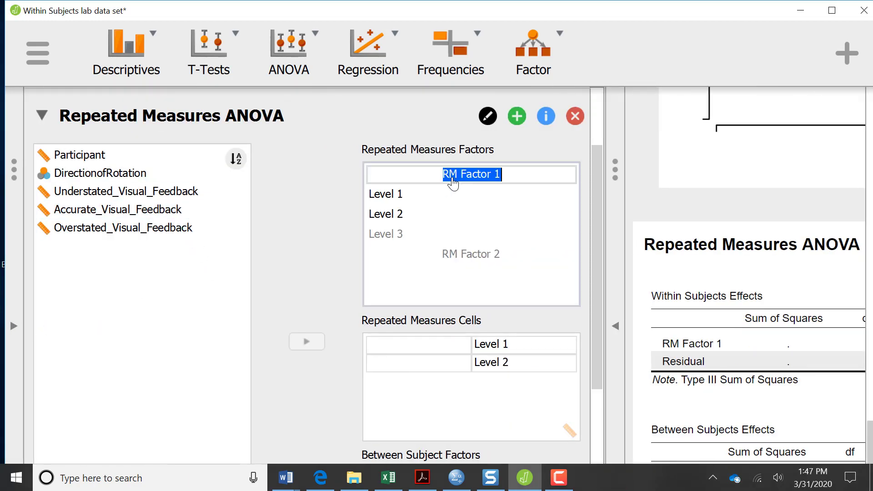
{"action": "type", "text": "Visu"}
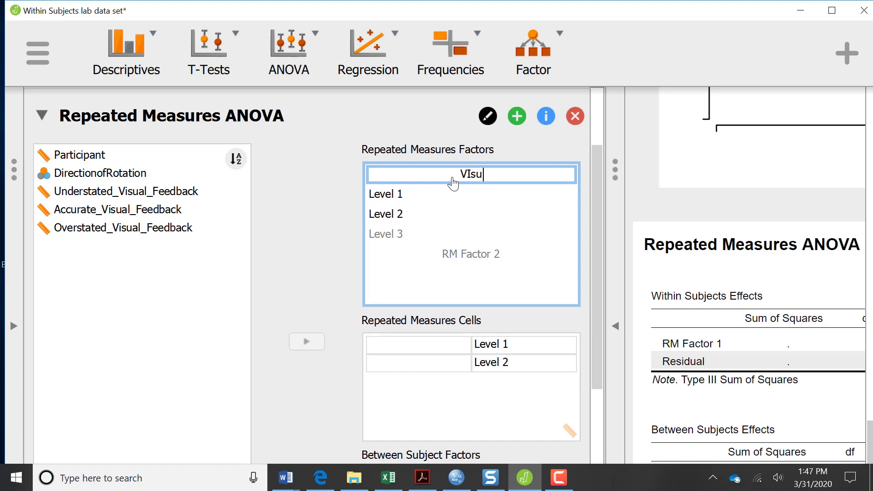
{"action": "key", "text": "BackSpace"}
{"action": "key", "text": "BackSpace"}
{"action": "type", "text": "sau"}
{"action": "key", "text": "BackSpace"}
{"action": "key", "text": "BackSpace"}
{"action": "type", "text": "ual Feedback"}
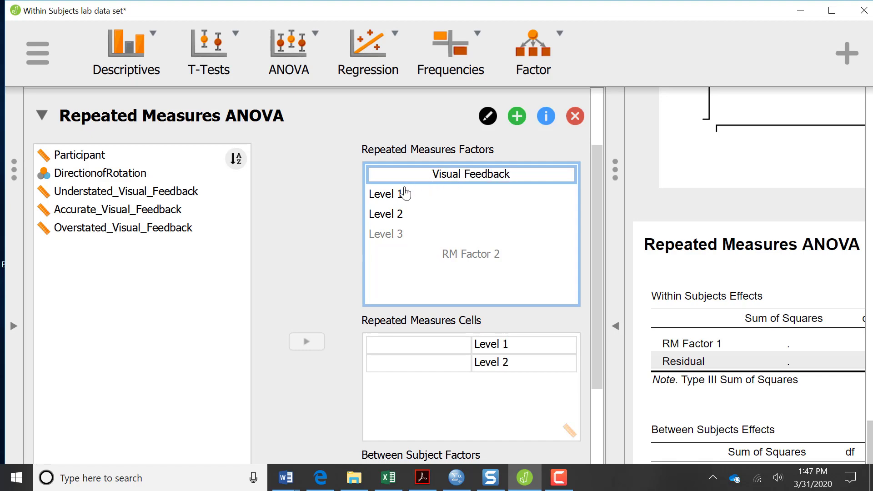
Step: Name the three factor levels Understated, Accurate and Overstated
{"action": "left_click", "coordinate": [388, 196]}
{"action": "type", "text": "Under"}
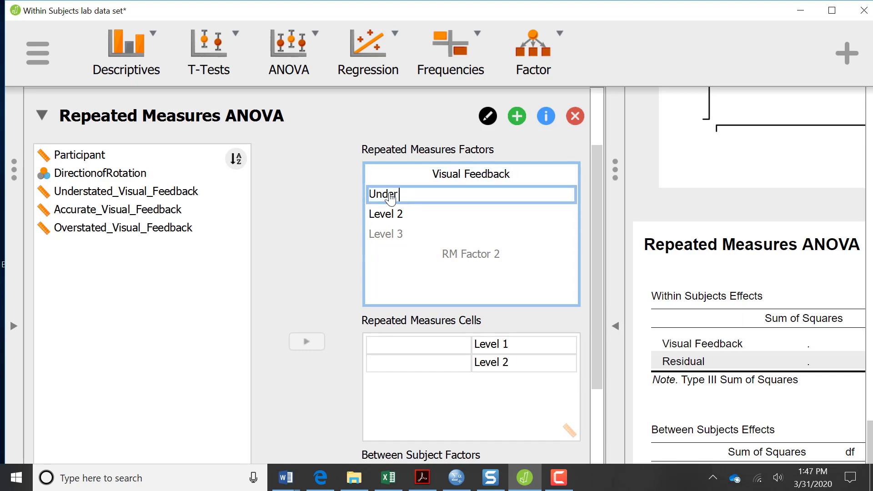
{"action": "type", "text": "stanted"}
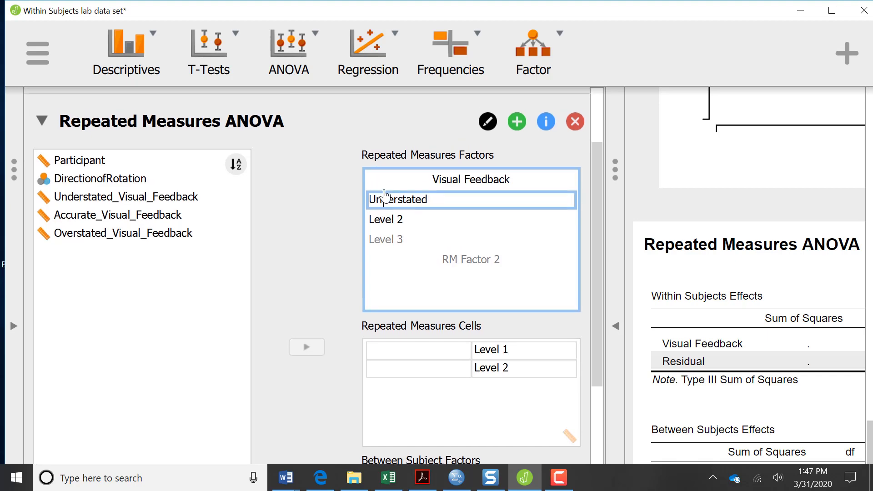
{"action": "left_click", "coordinate": [382, 224]}
{"action": "type", "text": "Ac"}
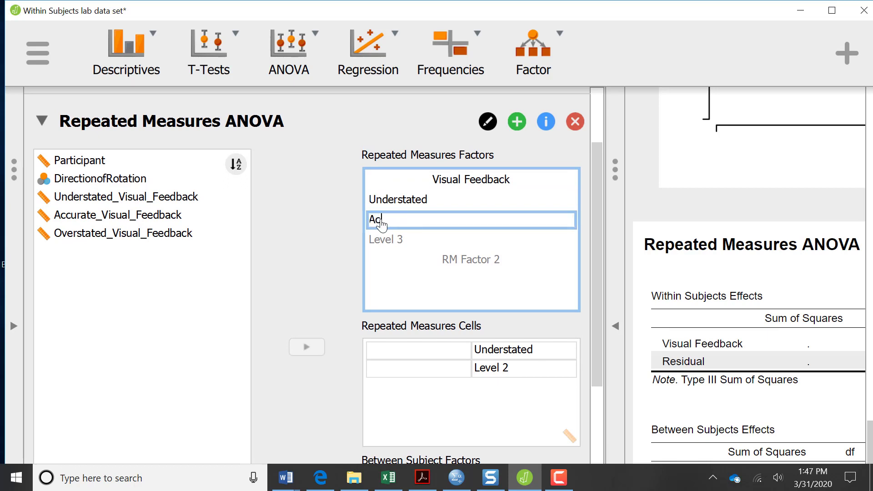
{"action": "type", "text": "cutate"}
{"action": "left_click", "coordinate": [382, 244]}
{"action": "type", "text": "Overstate"}
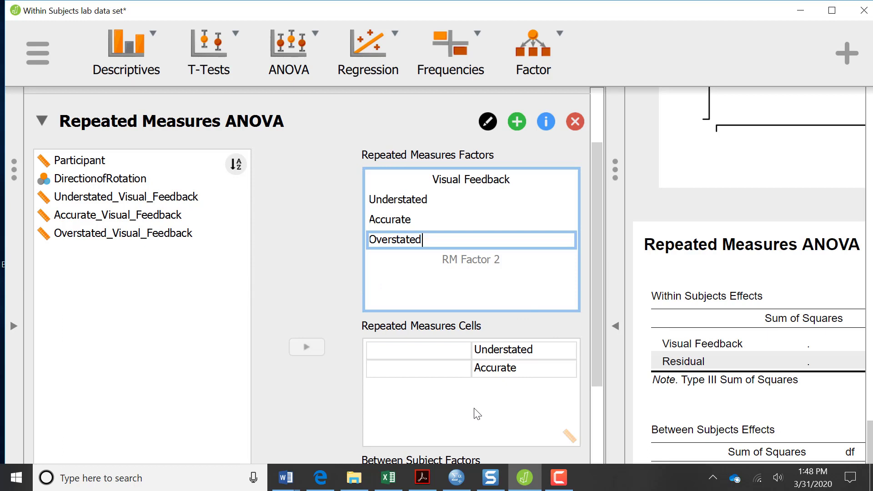
{"action": "left_click", "coordinate": [219, 237]}
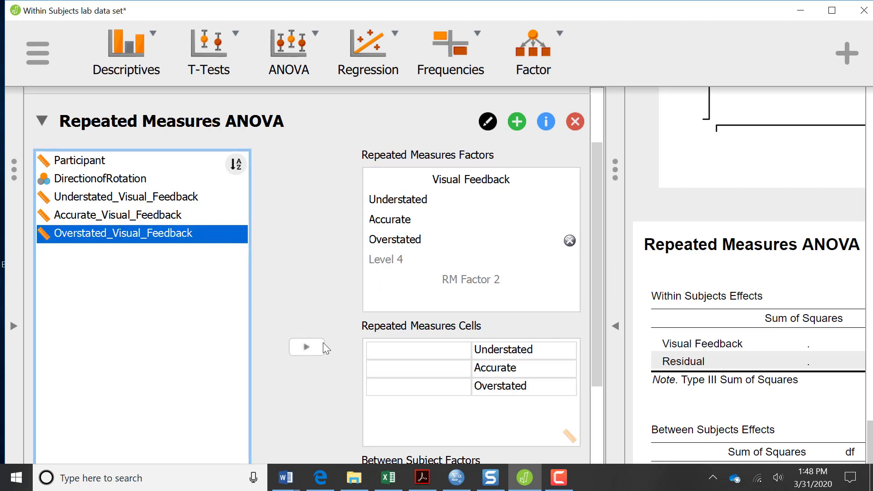
Step: Assign the Understated, Accurate and Overstated Visual Feedback variables to their matching Repeated Measures Cells
{"action": "left_click", "coordinate": [164, 197]}
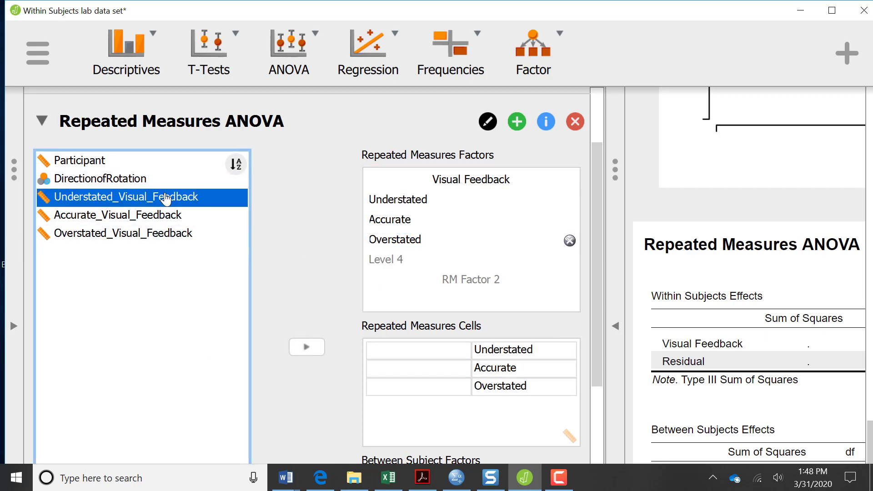
{"action": "left_click", "coordinate": [306, 348]}
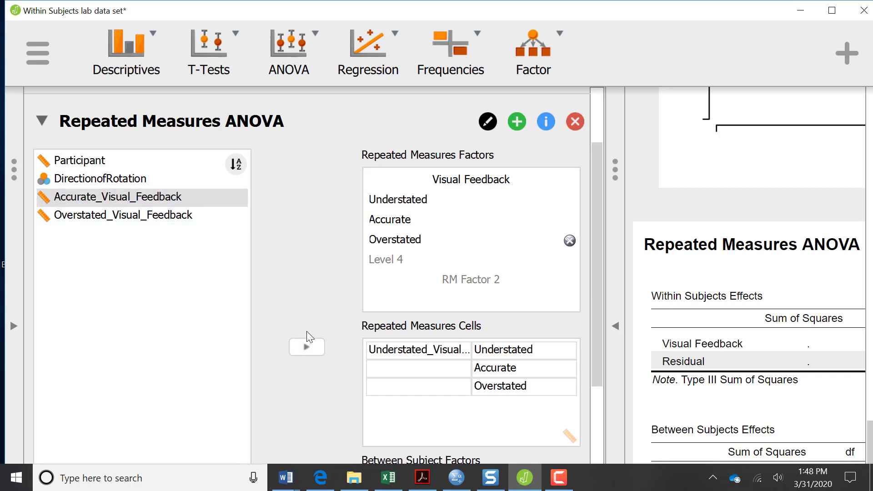
{"action": "left_click", "coordinate": [307, 352]}
{"action": "left_click", "coordinate": [308, 353]}
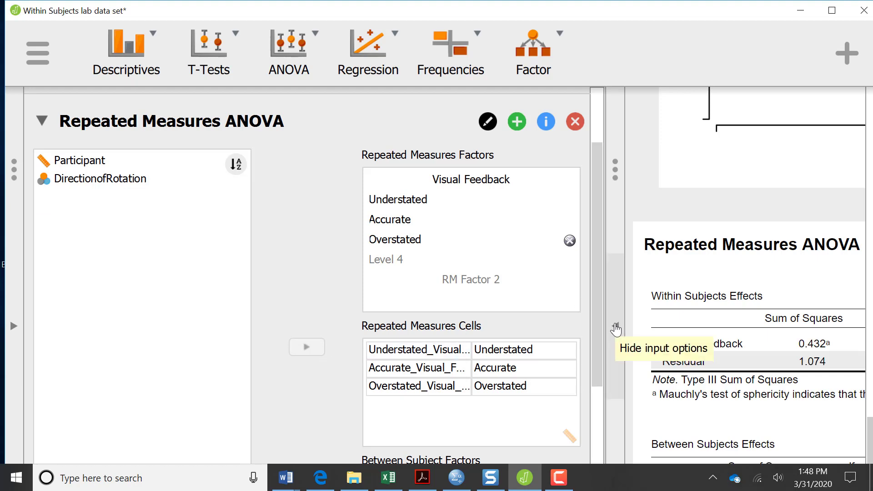
{"action": "left_click_drag", "start_coordinate": [600, 308], "coordinate": [607, 468]}
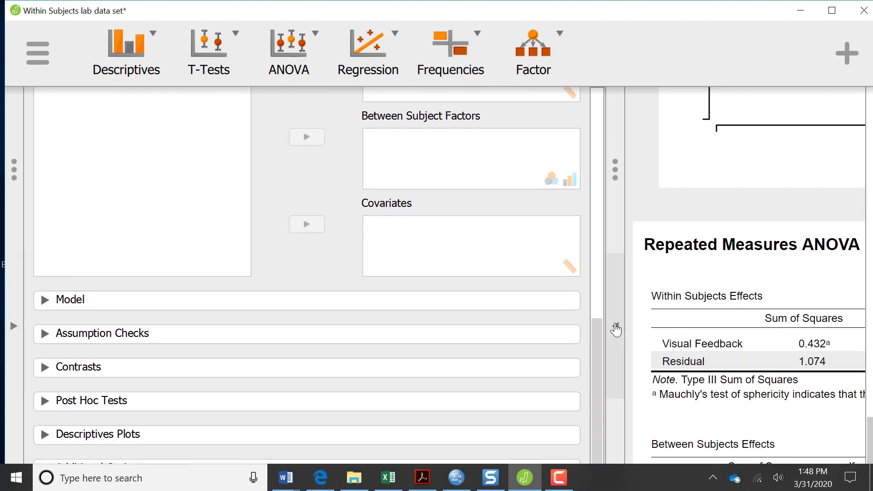
{"action": "left_click", "coordinate": [615, 325]}
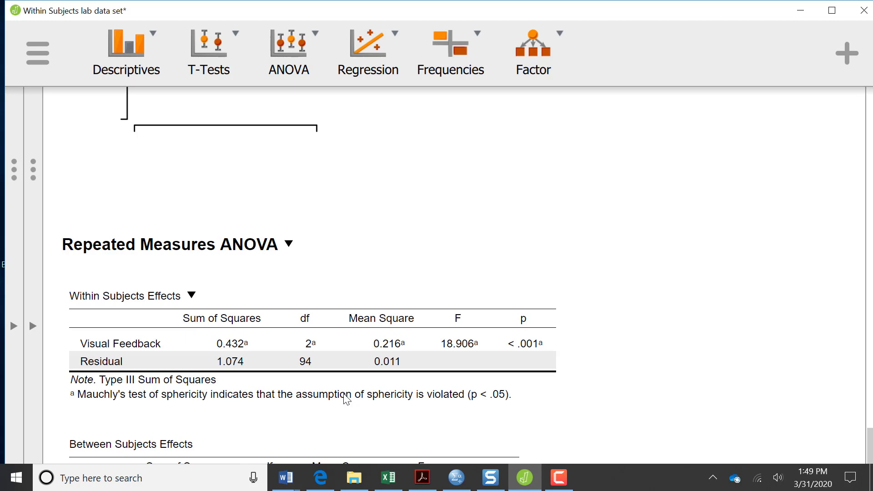
{"action": "left_click", "coordinate": [32, 325]}
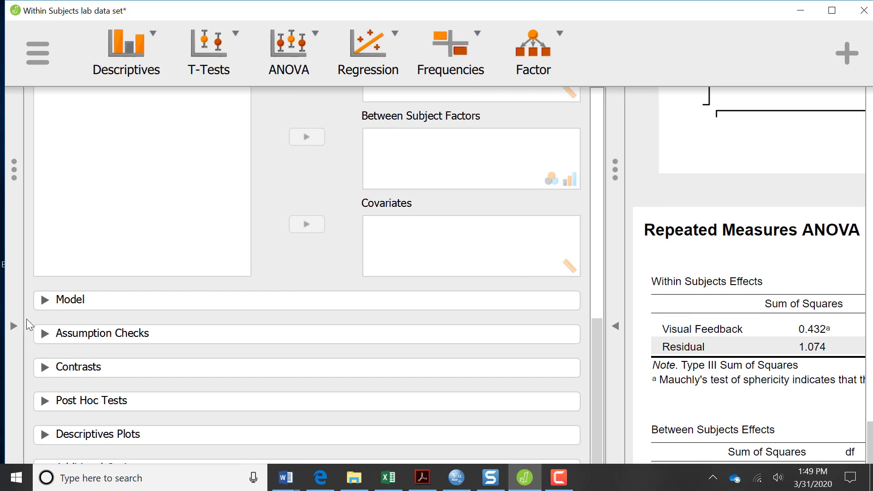
Step: Turn on sphericity corrections in the Assumption Checks settings
{"action": "left_click", "coordinate": [46, 300]}
{"action": "left_click", "coordinate": [46, 304]}
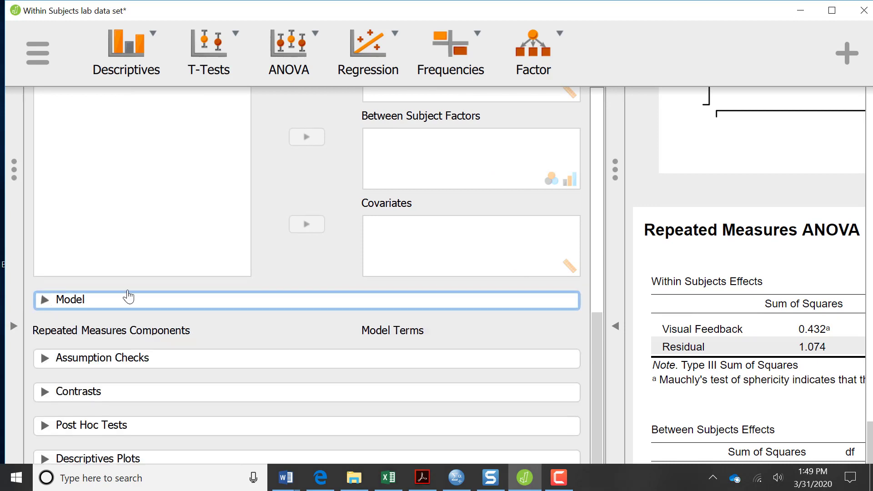
{"action": "left_click", "coordinate": [43, 335]}
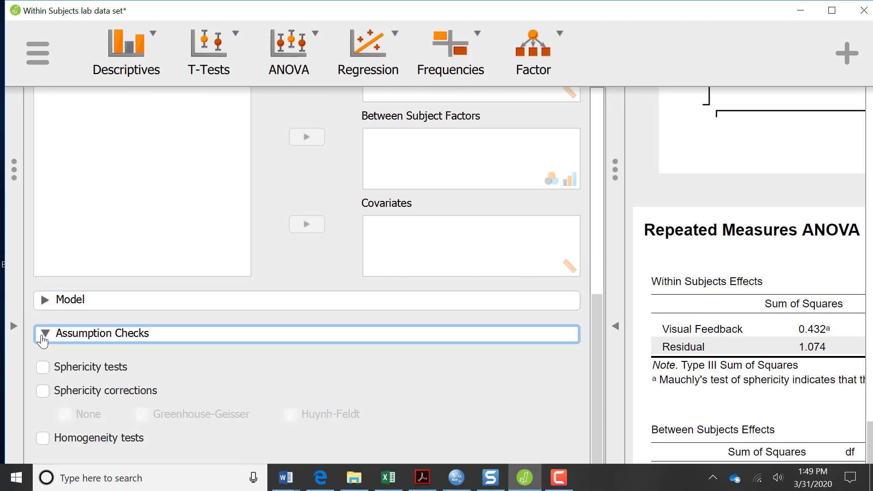
{"action": "left_click", "coordinate": [43, 391]}
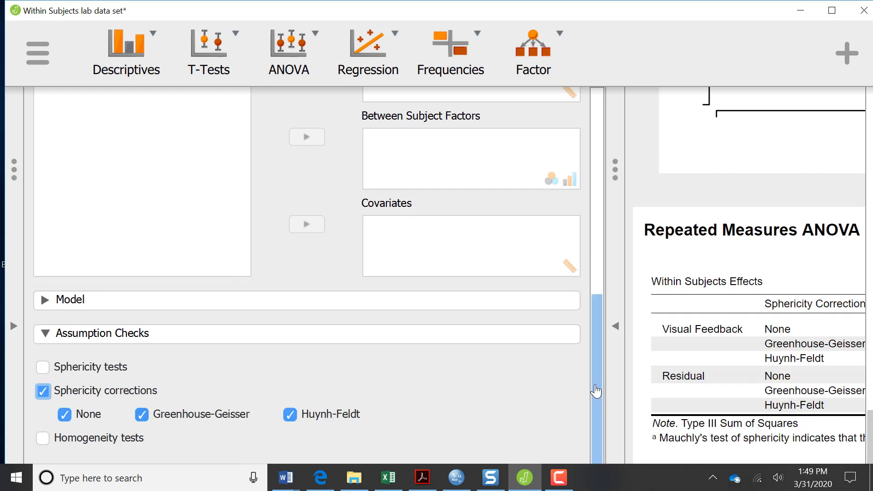
{"action": "left_click_drag", "start_coordinate": [596, 388], "coordinate": [592, 481]}
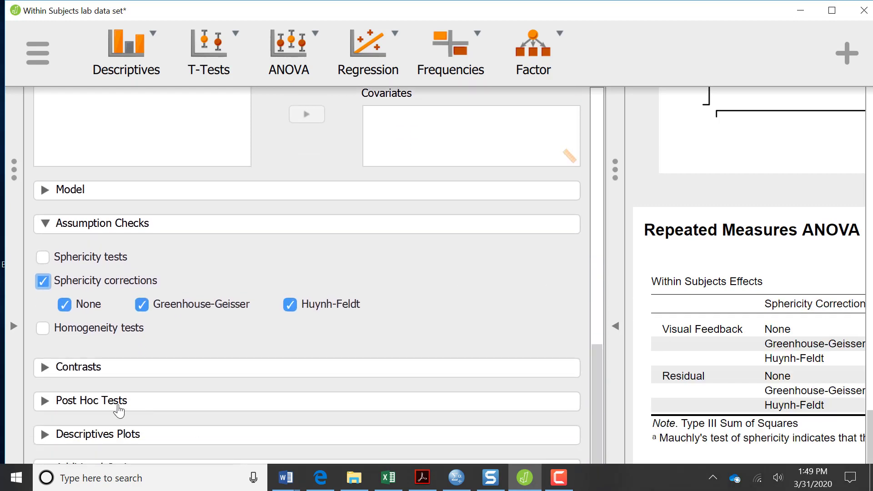
Step: Add Visual Feedback to Post Hoc Tests with Effect size and Bonferroni correction
{"action": "left_click", "coordinate": [44, 371]}
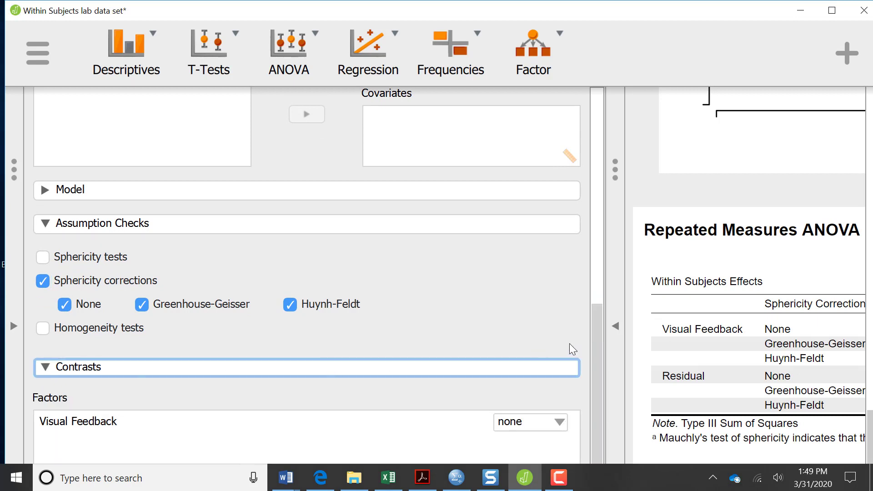
{"action": "left_click_drag", "start_coordinate": [596, 357], "coordinate": [594, 443]}
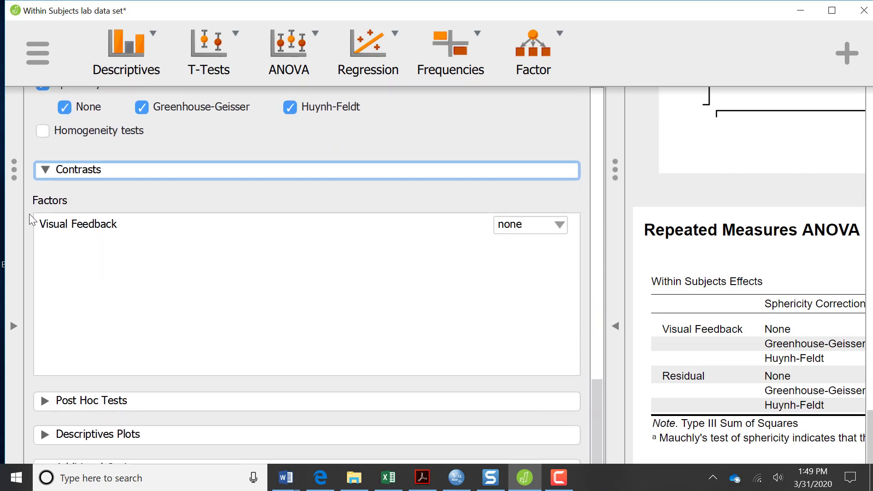
{"action": "left_click", "coordinate": [44, 170]}
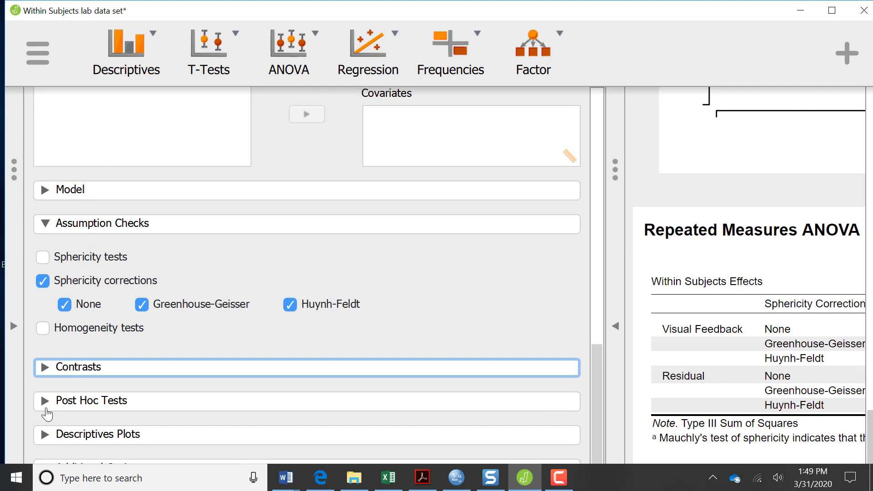
{"action": "left_click", "coordinate": [45, 401]}
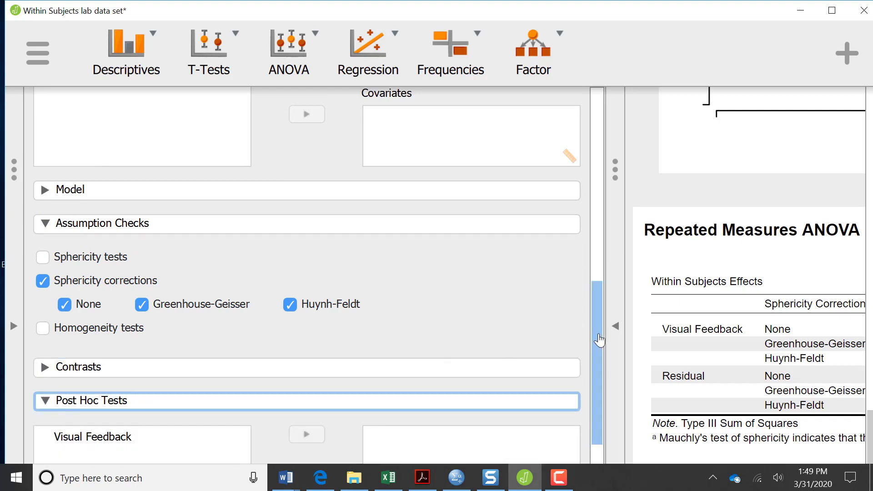
{"action": "left_click_drag", "start_coordinate": [597, 336], "coordinate": [601, 410]}
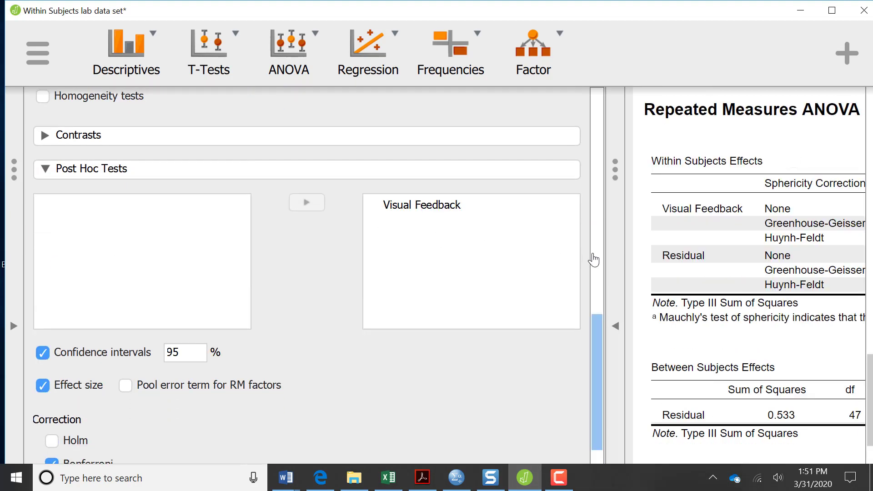
{"action": "mouse_move", "coordinate": [597, 334]}
{"action": "left_mouse_down"}
{"action": "mouse_move", "coordinate": [594, 125]}
{"action": "mouse_move", "coordinate": [594, 323]}
{"action": "left_mouse_up"}
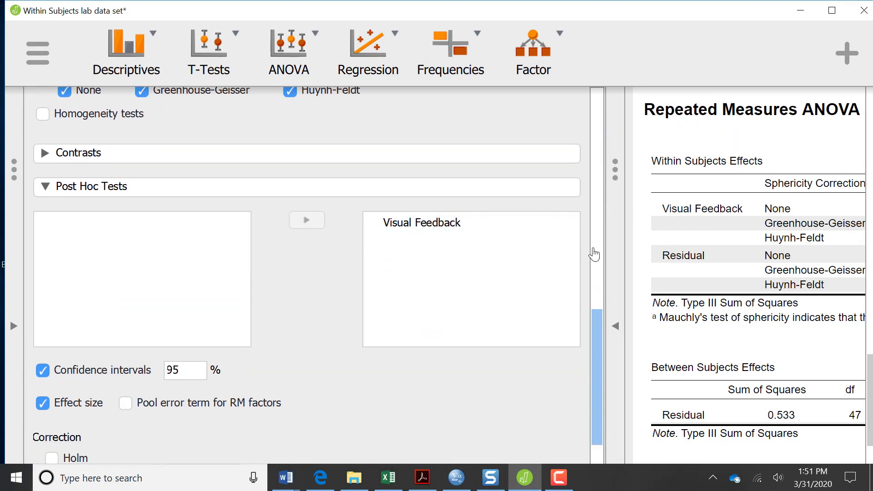
{"action": "left_click_drag", "start_coordinate": [591, 254], "coordinate": [588, 413]}
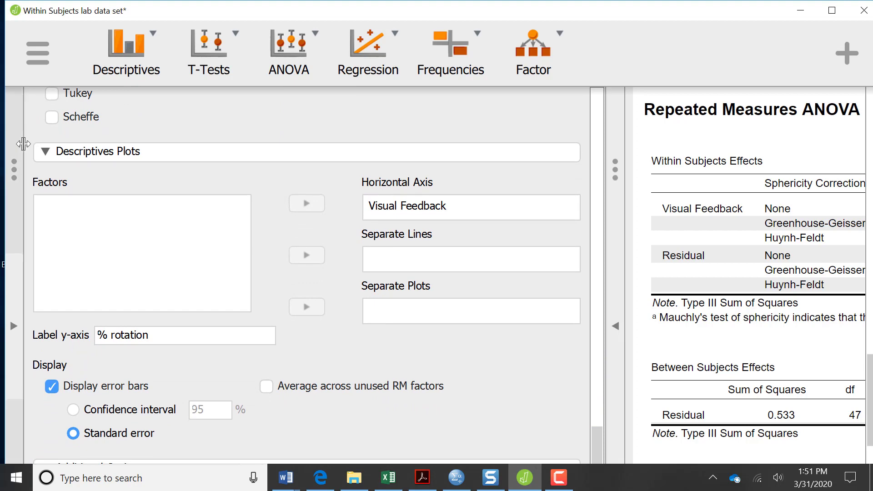
Step: Fold the descriptives plot settings and hide the options panel to widen the results
{"action": "left_click", "coordinate": [45, 158]}
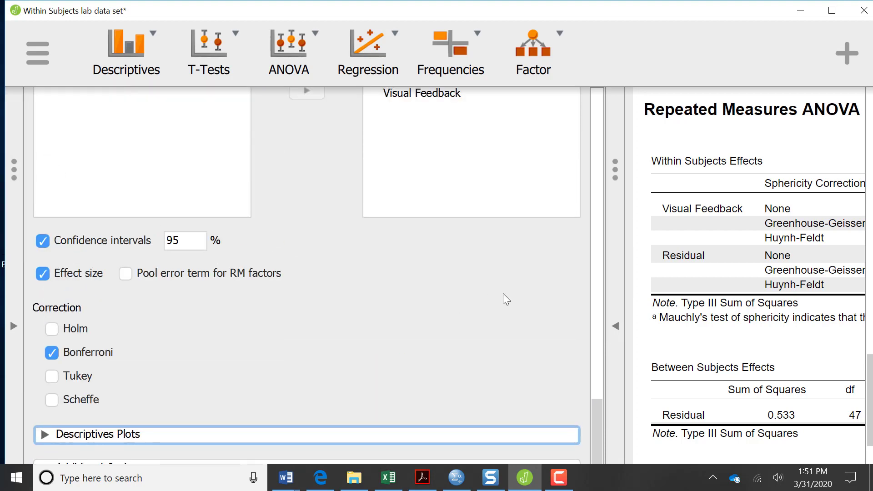
{"action": "scroll", "coordinate": [594, 440], "scroll_direction": "up", "scroll_amount": 5}
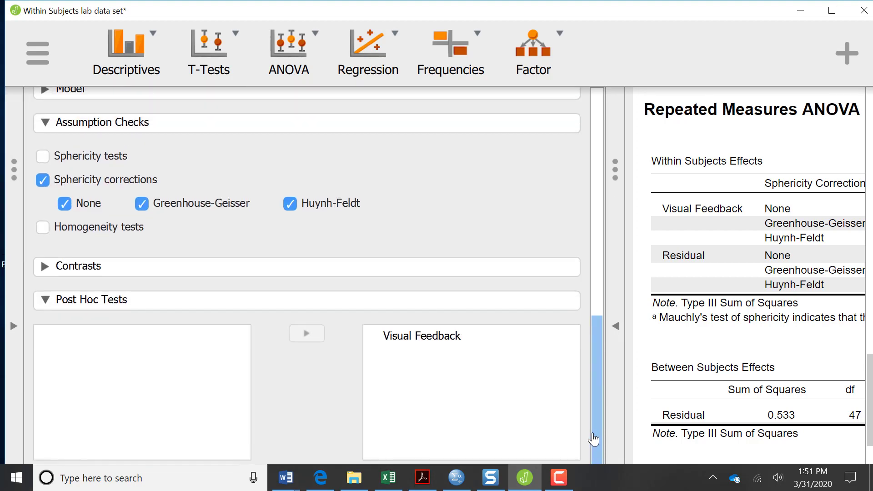
{"action": "left_click", "coordinate": [615, 326]}
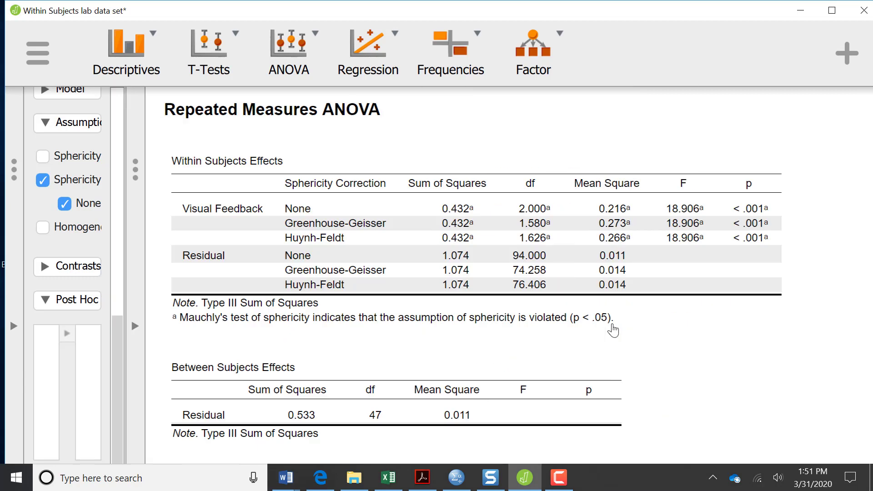
{"action": "left_click", "coordinate": [869, 214]}
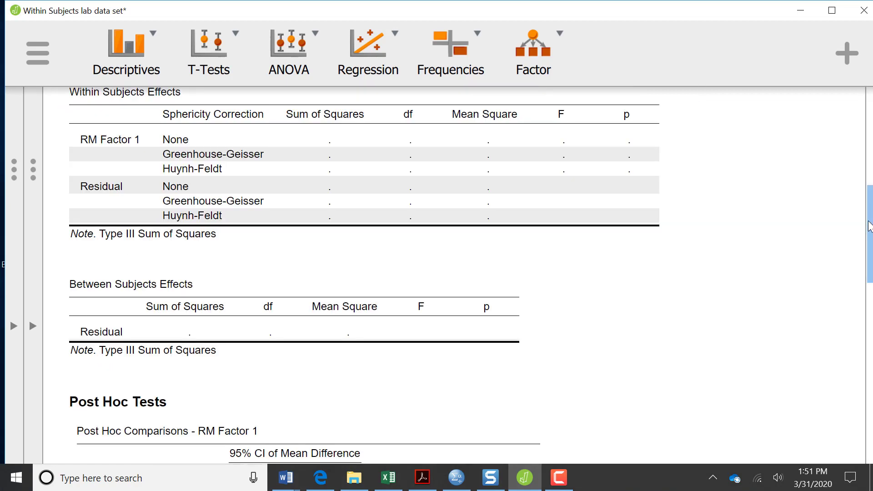
{"action": "left_click_drag", "start_coordinate": [870, 249], "coordinate": [862, 86]}
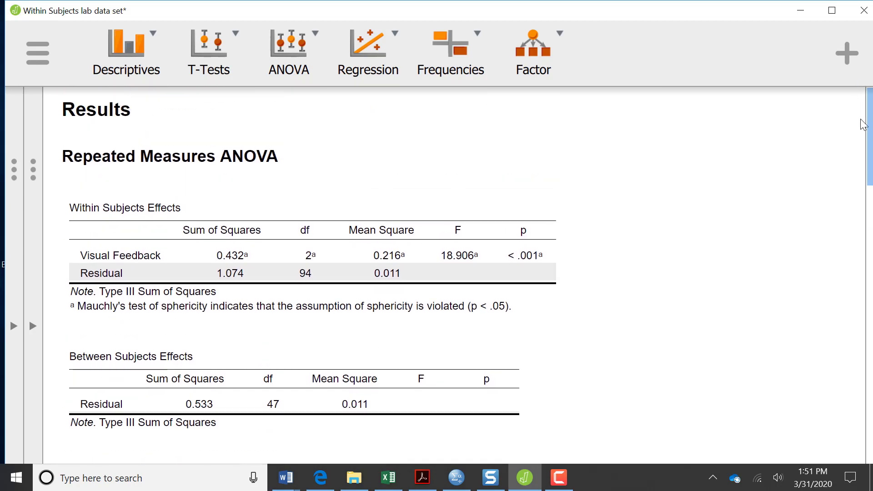
{"action": "scroll", "coordinate": [862, 164], "scroll_direction": "down", "scroll_amount": 5}
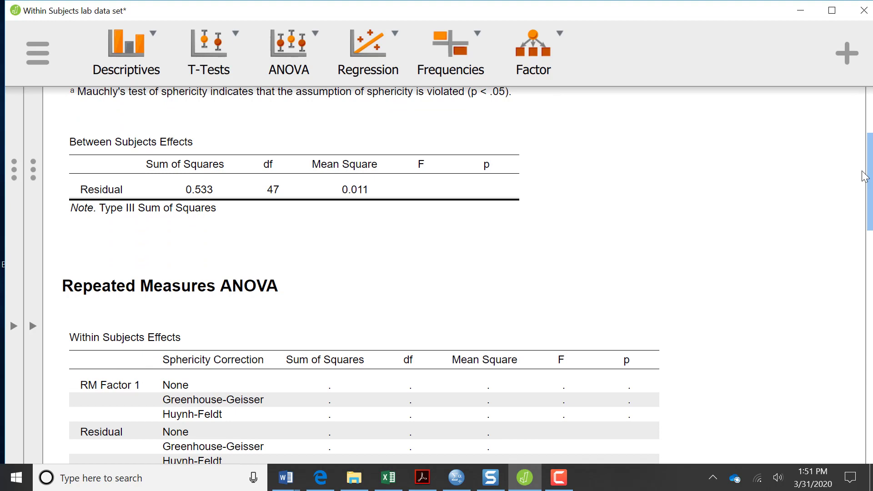
{"action": "scroll", "coordinate": [863, 182], "scroll_direction": "down", "scroll_amount": 2}
{"action": "scroll", "coordinate": [863, 195], "scroll_direction": "down", "scroll_amount": 13}
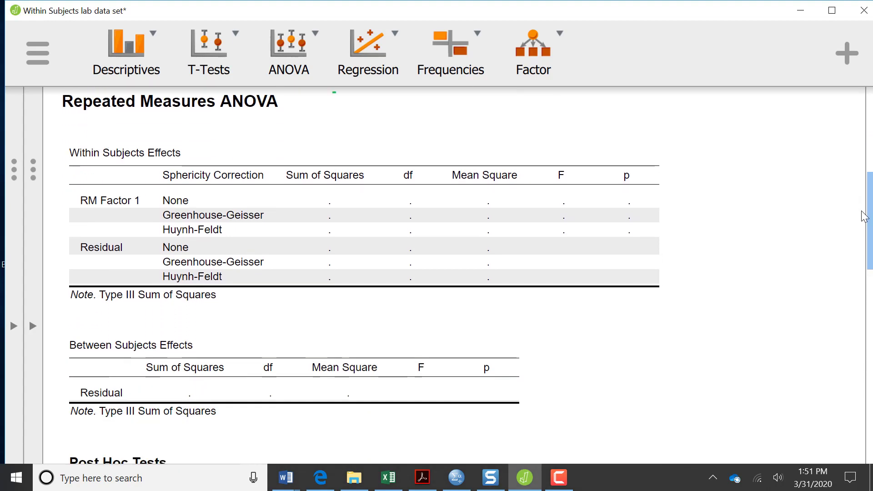
{"action": "scroll", "coordinate": [850, 359], "scroll_direction": "up", "scroll_amount": 15}
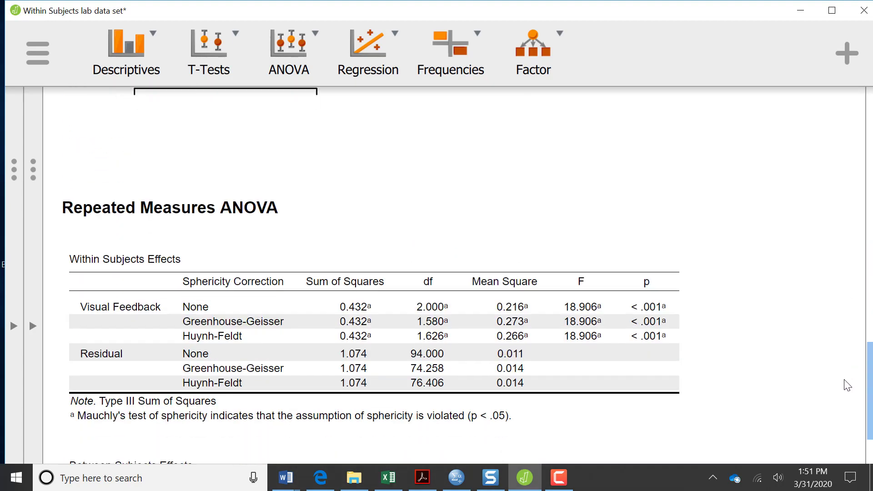
{"action": "scroll", "coordinate": [843, 388], "scroll_direction": "down", "scroll_amount": 3}
{"action": "scroll", "coordinate": [843, 422], "scroll_direction": "down", "scroll_amount": 4}
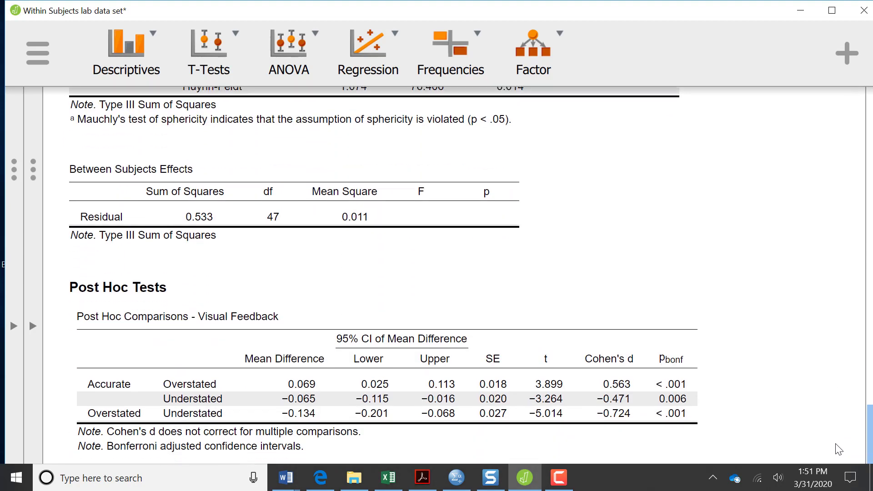
{"action": "scroll", "coordinate": [844, 429], "scroll_direction": "up", "scroll_amount": 2}
{"action": "scroll", "coordinate": [844, 430], "scroll_direction": "down", "scroll_amount": 2}
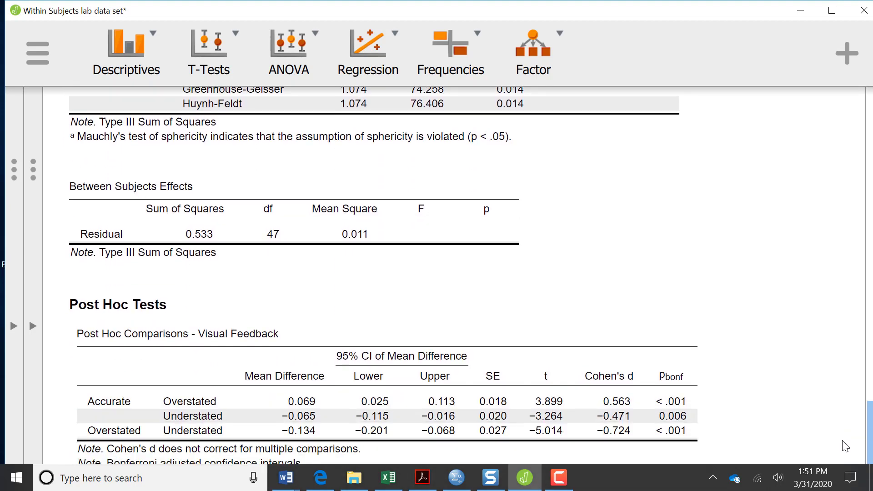
{"action": "scroll", "coordinate": [844, 429], "scroll_direction": "up", "scroll_amount": 2}
{"action": "scroll", "coordinate": [844, 430], "scroll_direction": "down", "scroll_amount": 3}
{"action": "scroll", "coordinate": [848, 425], "scroll_direction": "up", "scroll_amount": 4}
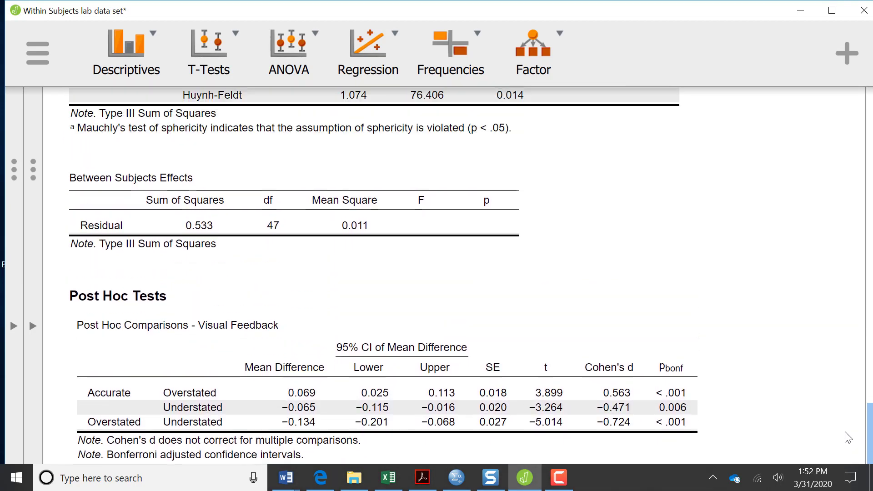
{"action": "left_click_drag", "start_coordinate": [851, 415], "coordinate": [851, 413]}
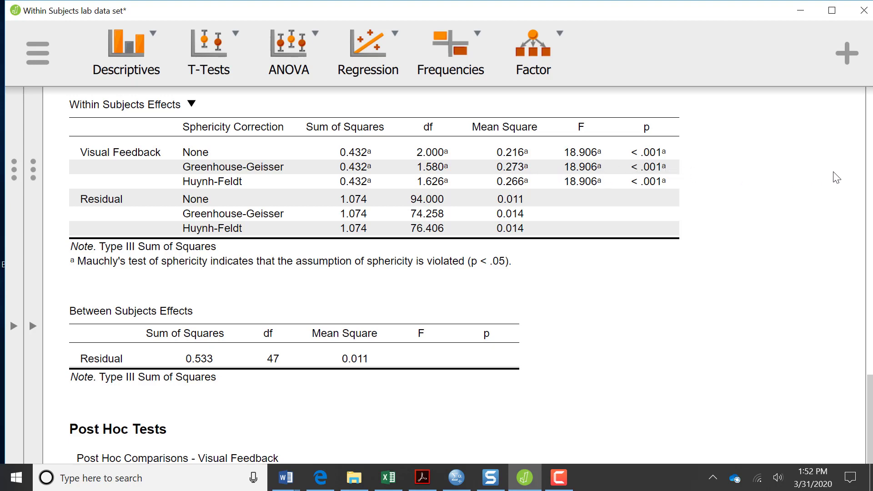
{"action": "left_click", "coordinate": [871, 189]}
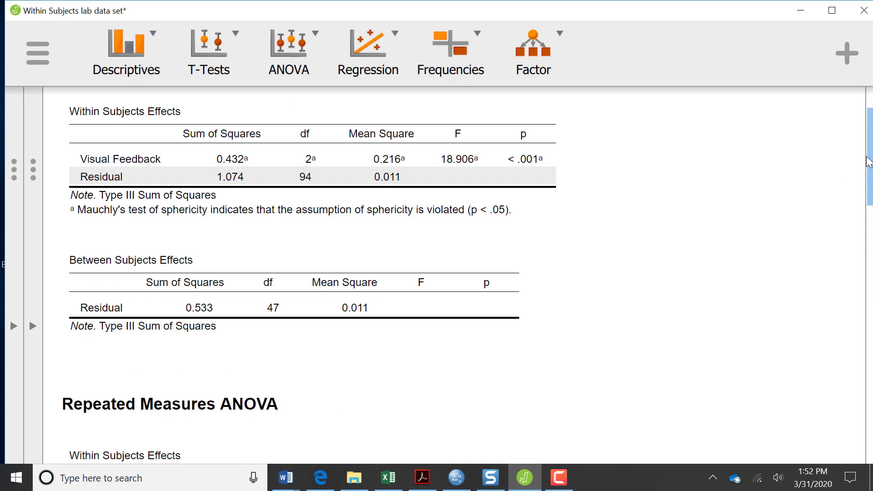
{"action": "left_click_drag", "start_coordinate": [868, 157], "coordinate": [869, 430]}
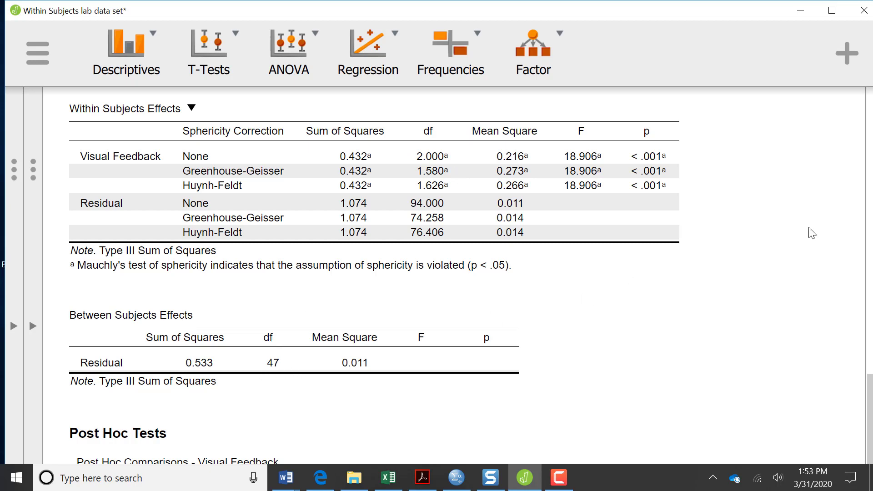
{"action": "left_click", "coordinate": [870, 213]}
{"action": "left_click", "coordinate": [870, 213]}
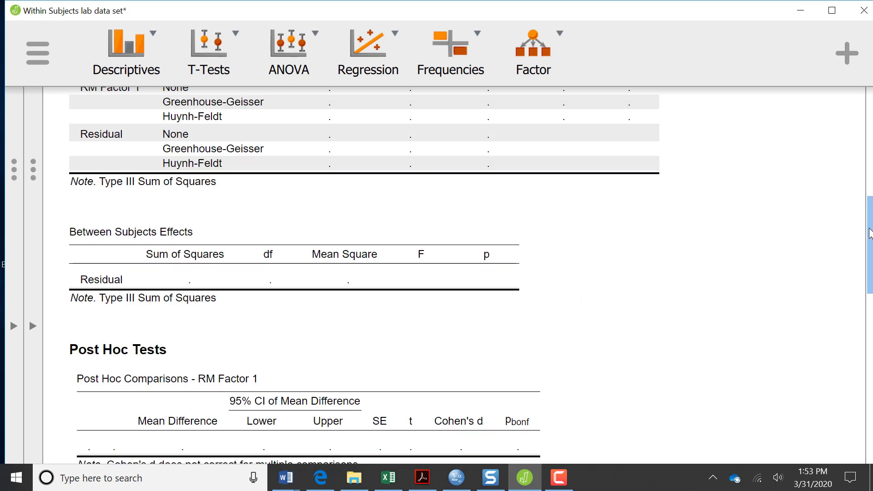